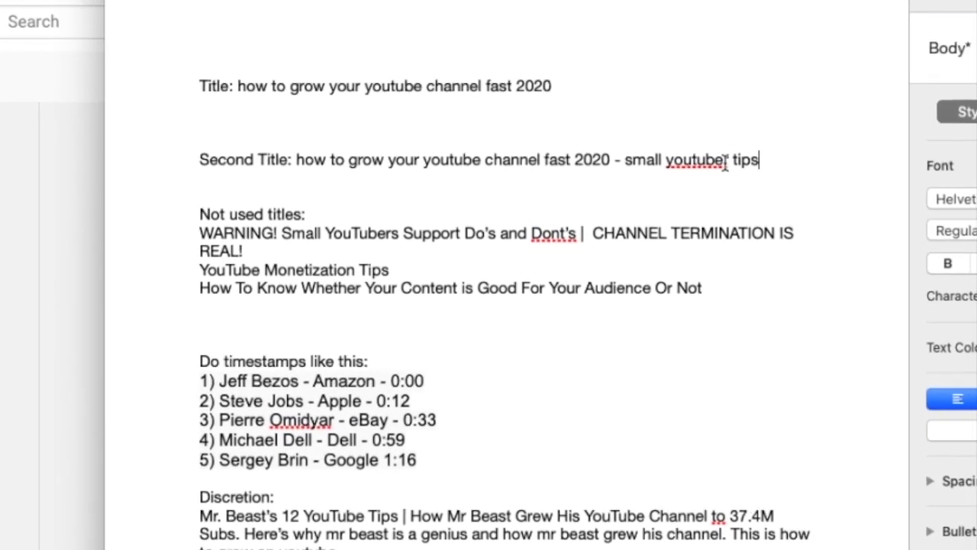
# - Correct the second title in the notes document so that it ends in "small youtuber tips"
pyautogui.click(717, 159)
pyautogui.write('r')
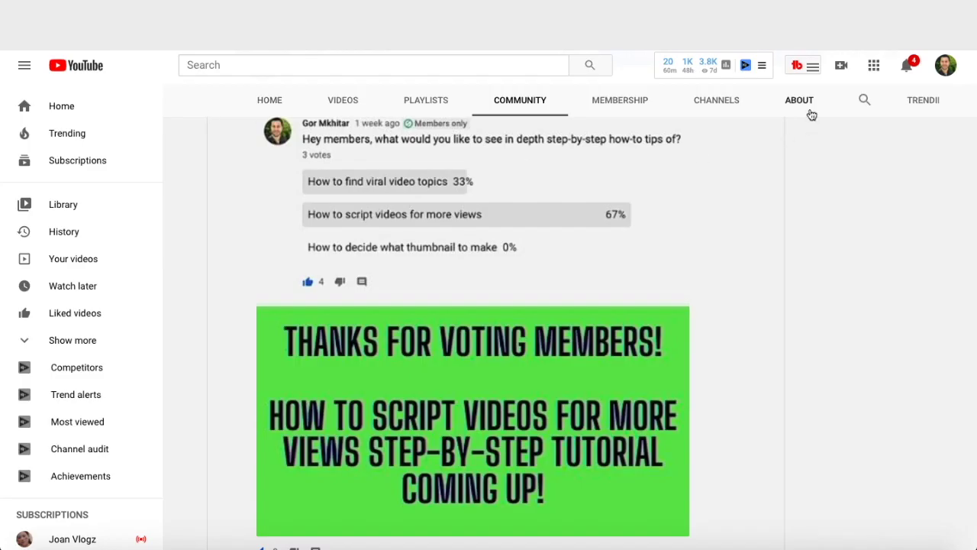
# - Switch to YouTube and explore the keyword "how to grow your youtube channel fast 2020" in TubeBuddy's Keyword Explorer
pyautogui.click(797, 66)
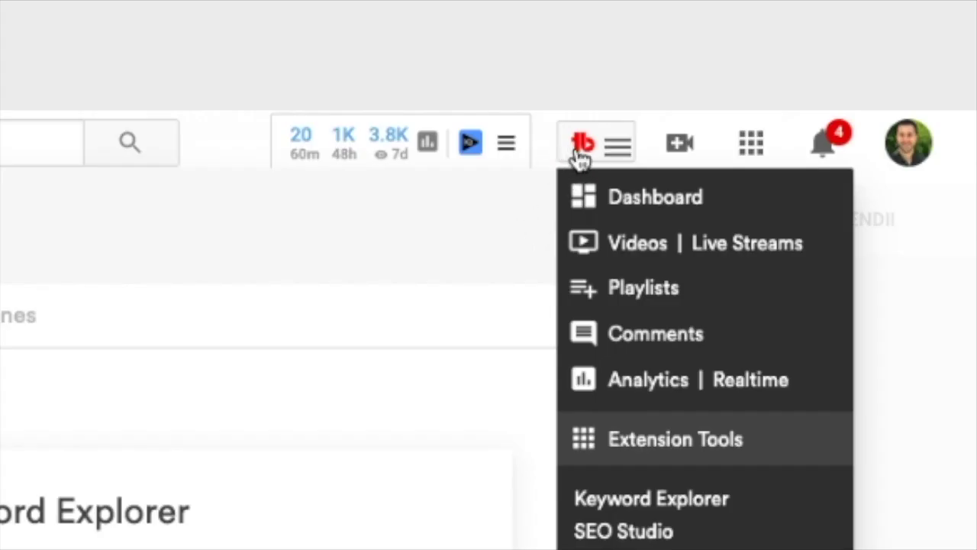
pyautogui.click(683, 498)
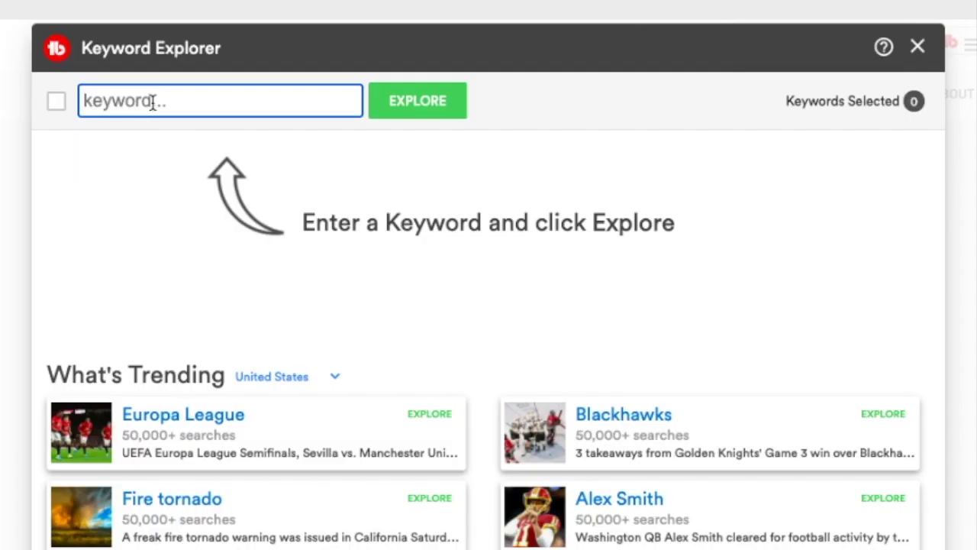
pyautogui.write('how to grow your youtube channel fast 2020')
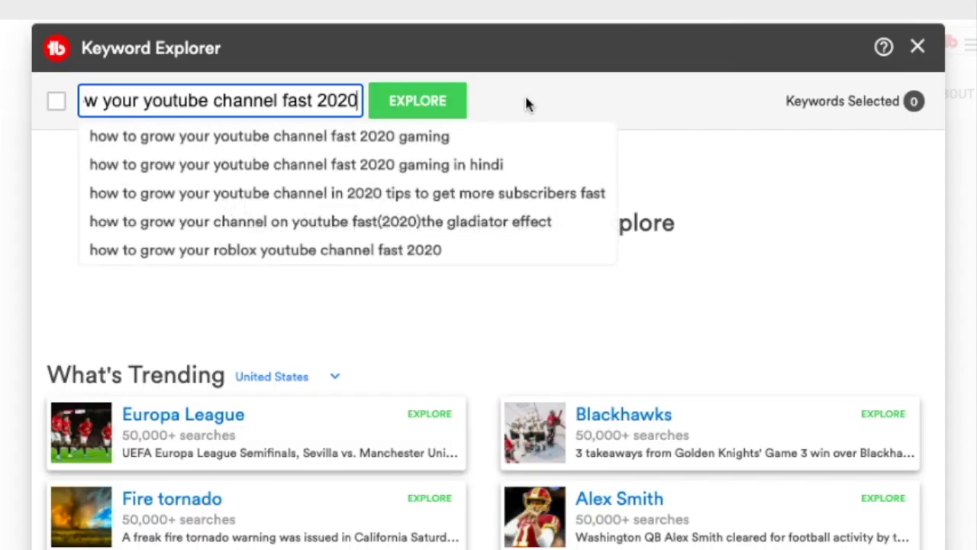
pyautogui.click(428, 102)
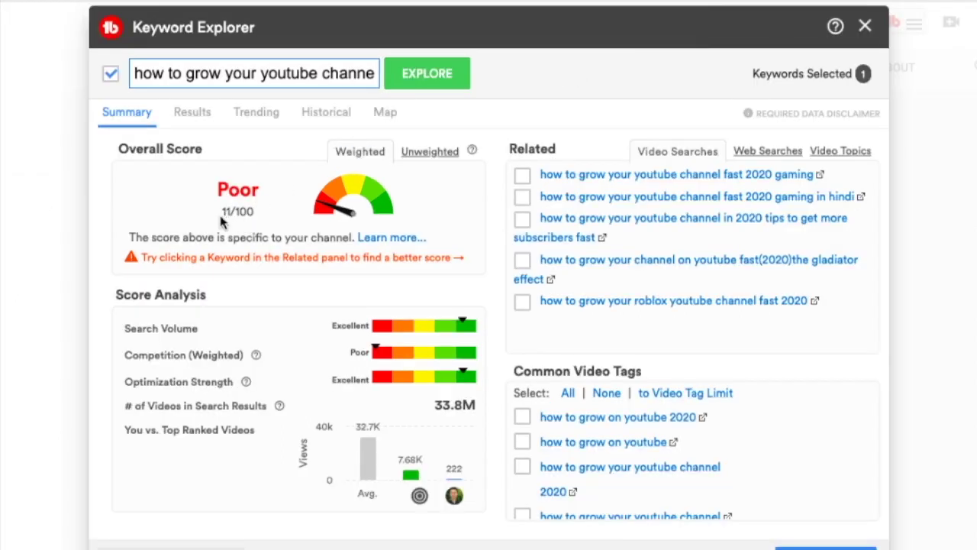
# - Examine the first keyword's overall score, optimization strength, number of videos in search results and comparison with top ranked videos
pyautogui.moveTo(220, 208); pyautogui.dragTo(255, 216)
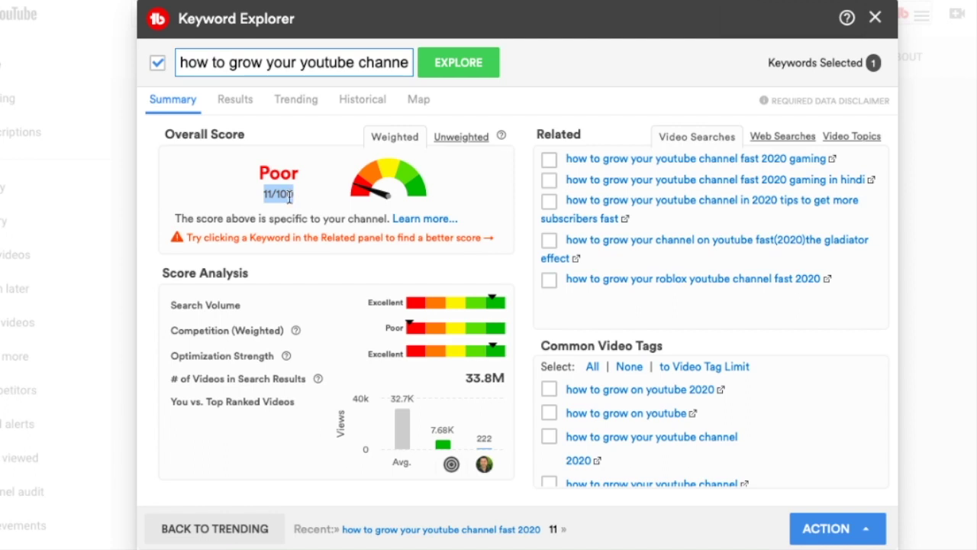
pyautogui.moveTo(323, 197); pyautogui.dragTo(258, 197)
pyautogui.click(287, 357)
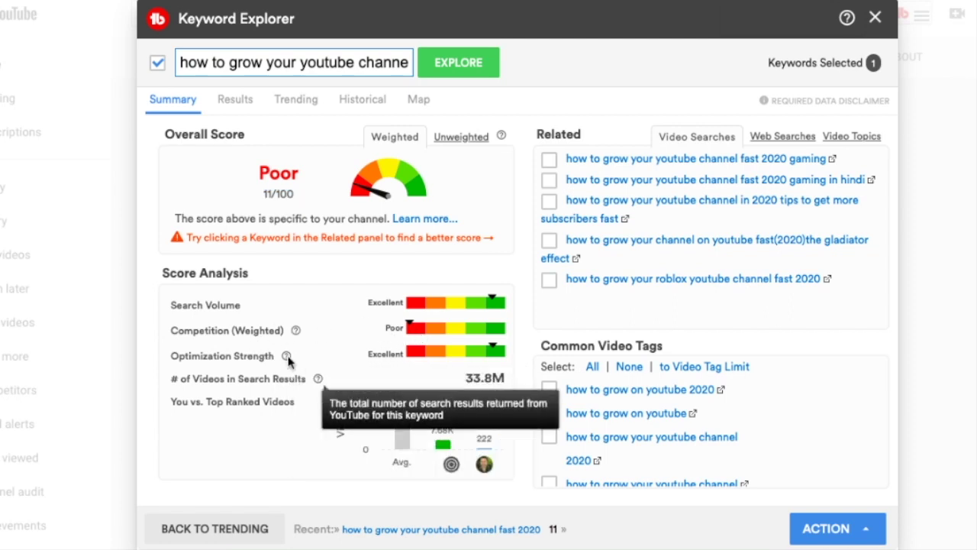
pyautogui.moveTo(288, 355)
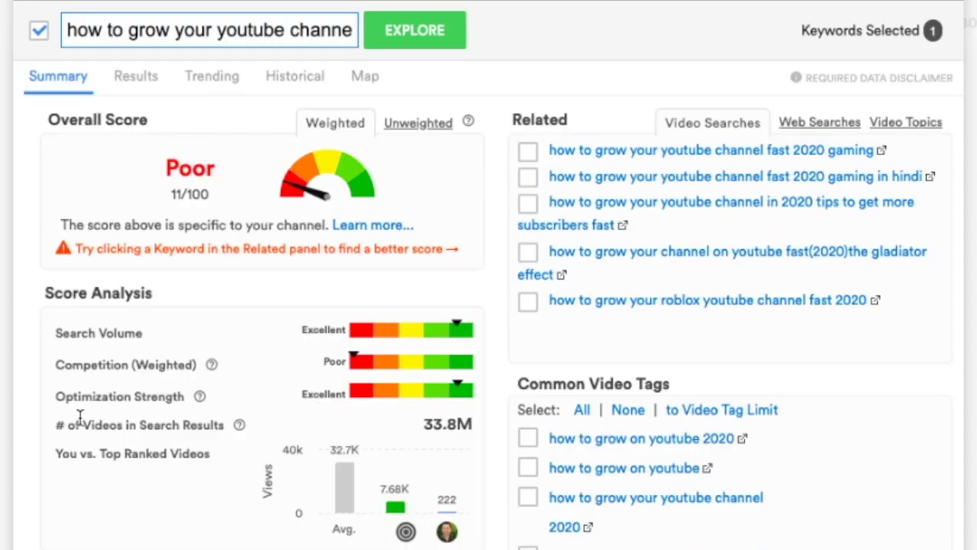
pyautogui.moveTo(53, 428); pyautogui.dragTo(223, 436)
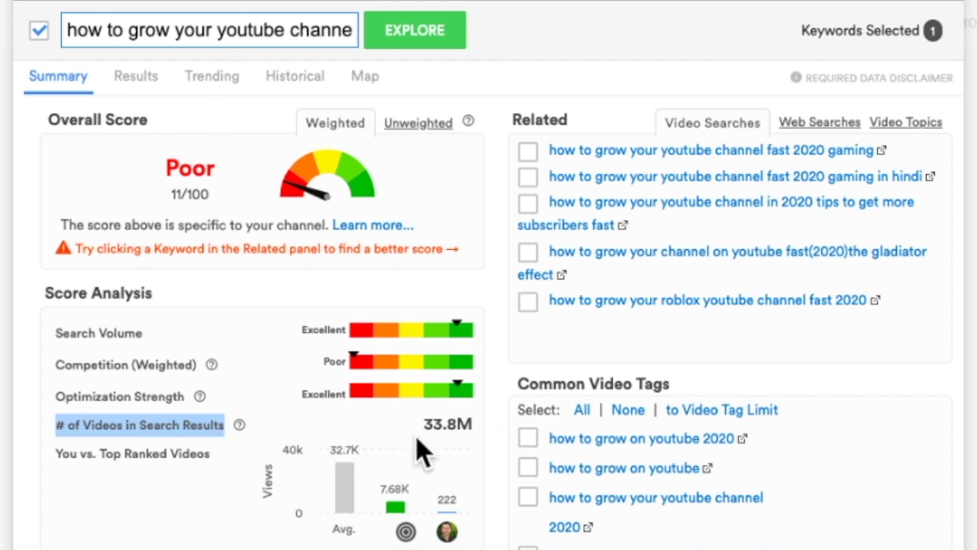
pyautogui.moveTo(424, 426); pyautogui.dragTo(476, 433)
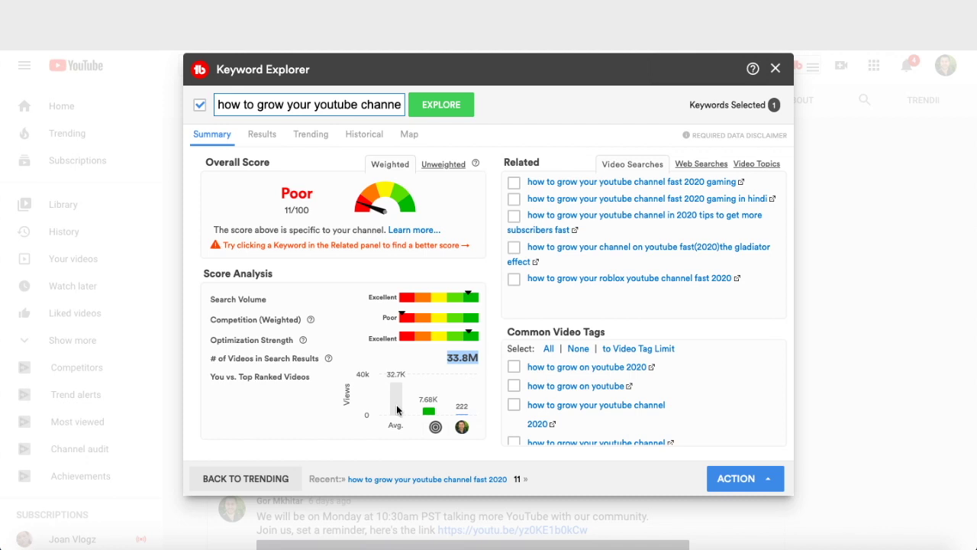
pyautogui.moveTo(436, 431)
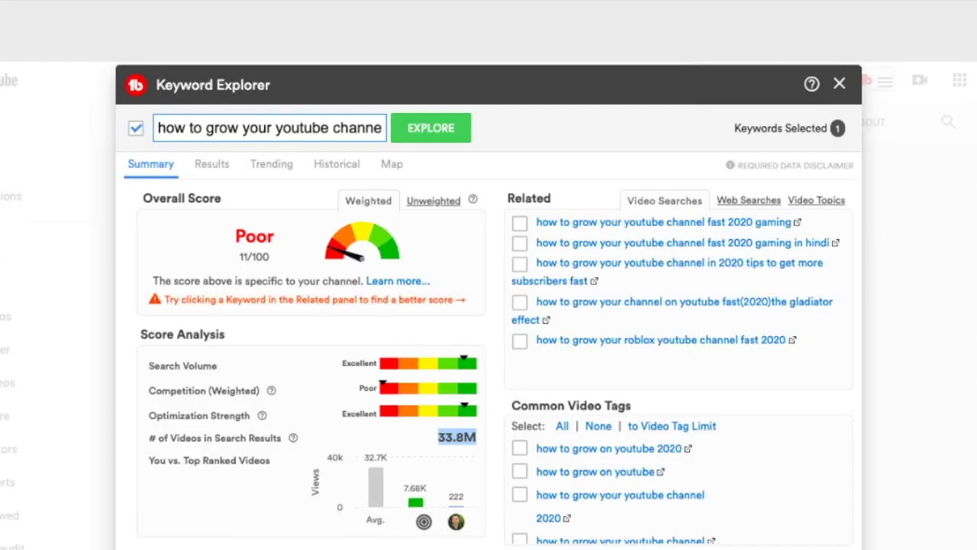
# - Switch to the notes document and copy the full second title, "how to grow your youtube channel fast 2020 - small youtuber tips"
pyautogui.press('super+Tab')
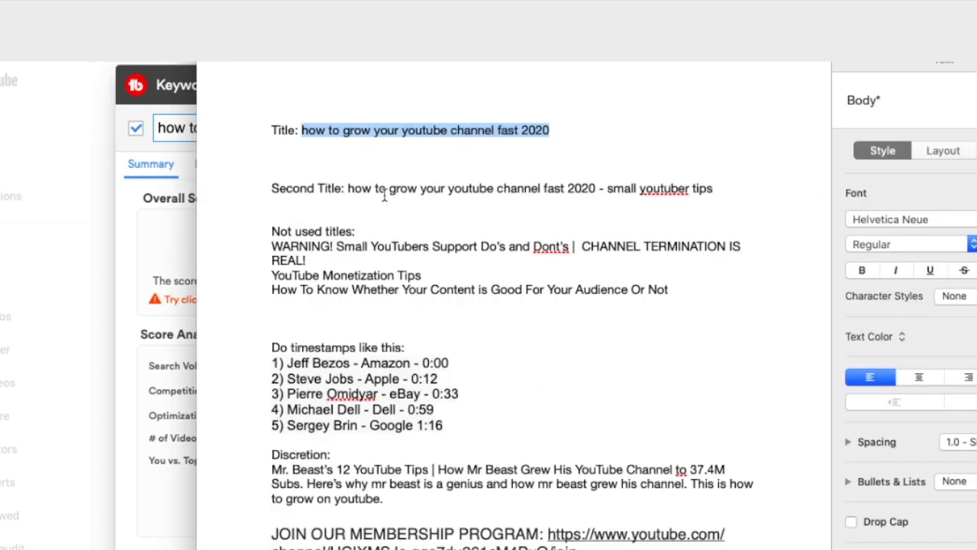
pyautogui.moveTo(348, 189); pyautogui.dragTo(597, 189)
pyautogui.moveTo(728, 188); pyautogui.dragTo(607, 189)
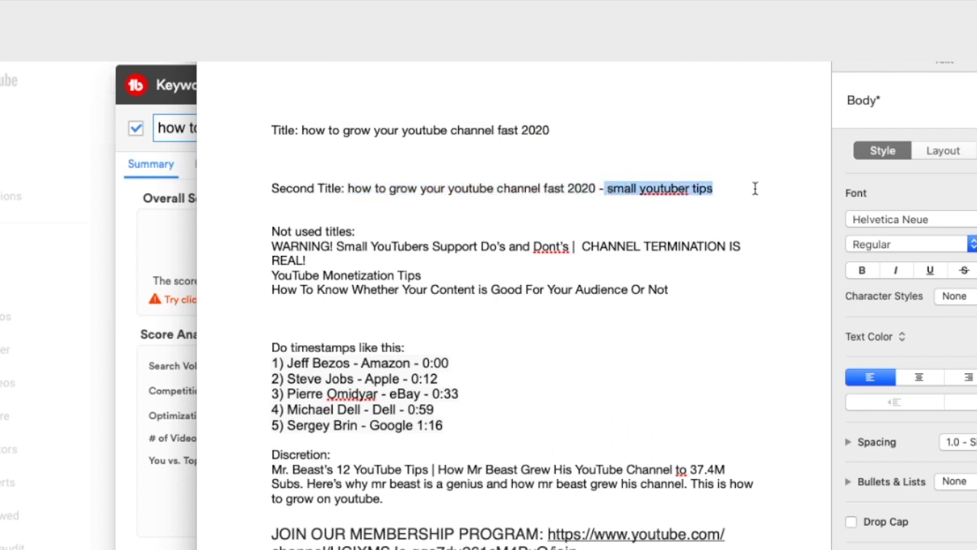
pyautogui.moveTo(754, 188); pyautogui.dragTo(348, 191)
pyautogui.hotkey('ctrl', 'c')
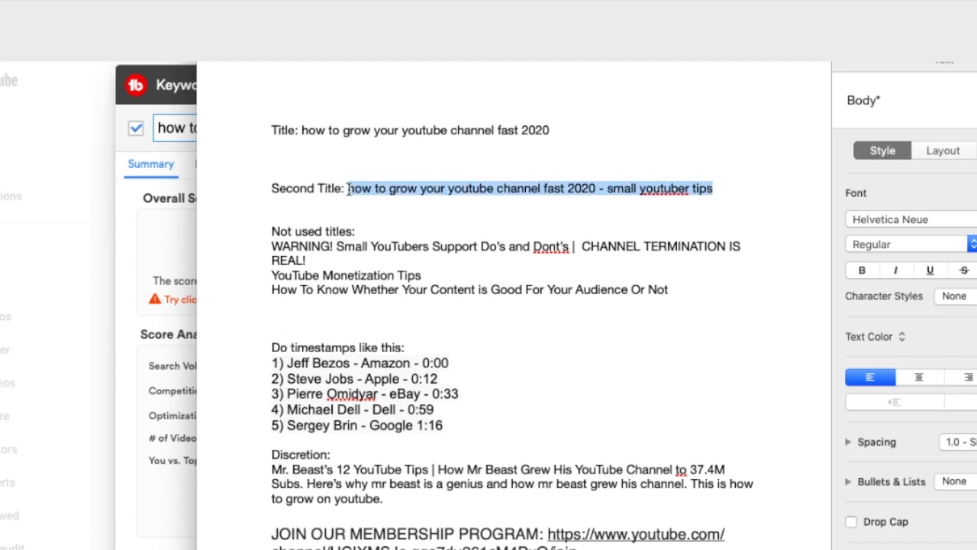
# - Return to Keyword Explorer, replace the keyword with the copied second title and explore it
pyautogui.click(134, 222)
pyautogui.click(241, 133)
pyautogui.hotkey('ctrl', 'a')
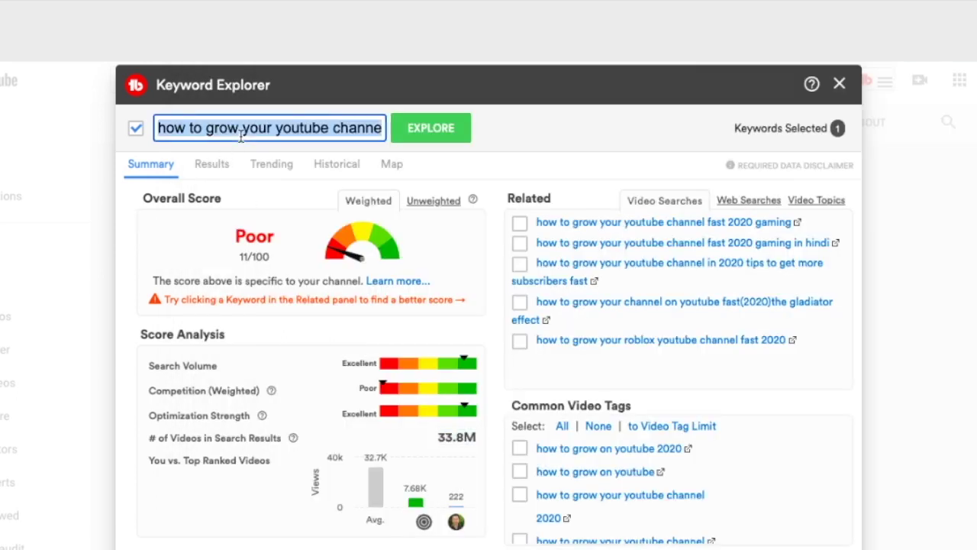
pyautogui.hotkey('ctrl', 'v')
pyautogui.click(436, 128)
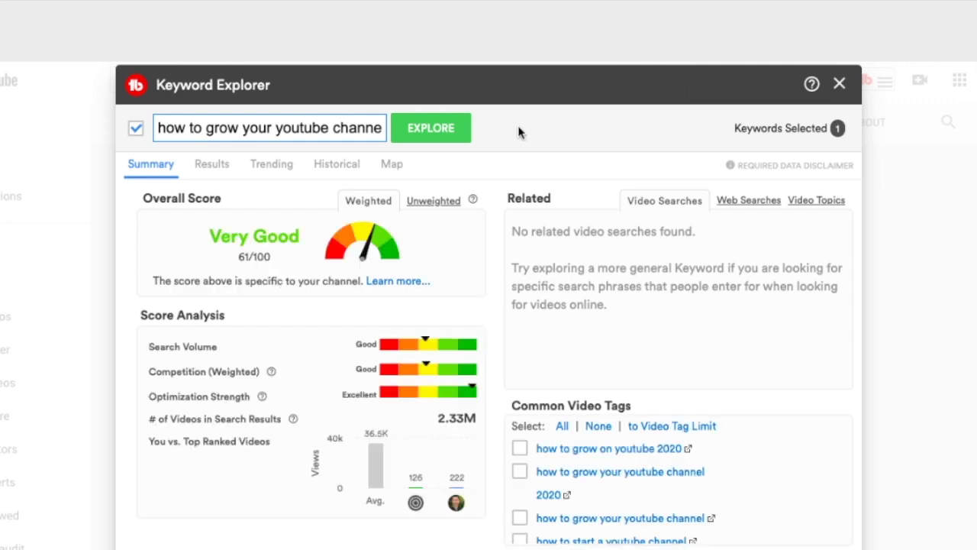
# - Review the longer title's overall score and rating, optimization strength, number of videos in search results and top ranked video views
pyautogui.moveTo(223, 261); pyautogui.dragTo(272, 256)
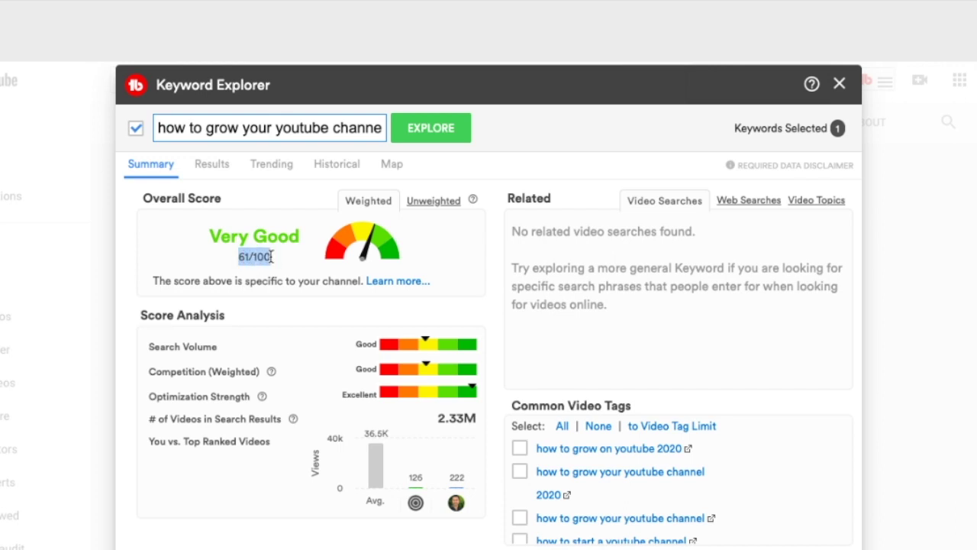
pyautogui.click(277, 253)
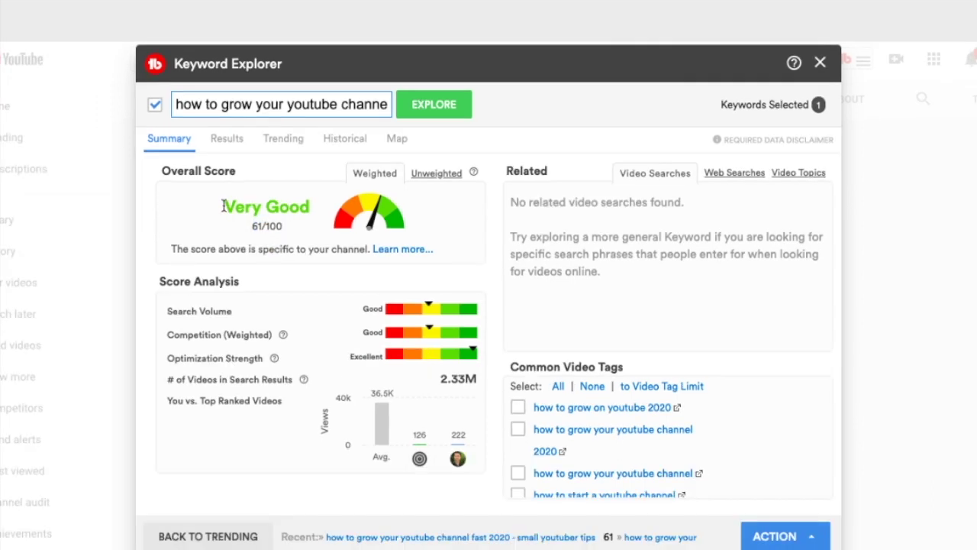
pyautogui.moveTo(229, 208); pyautogui.dragTo(316, 212)
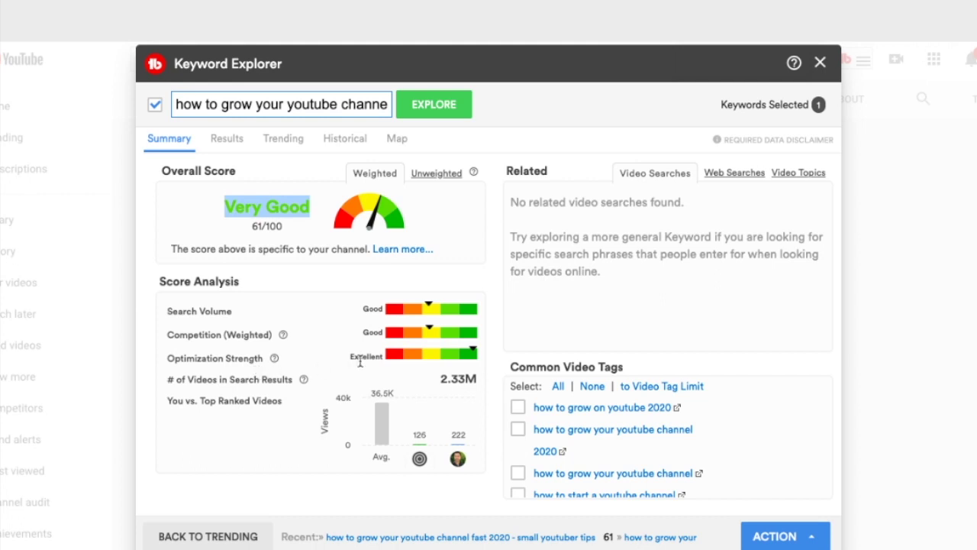
pyautogui.moveTo(359, 358); pyautogui.dragTo(362, 357)
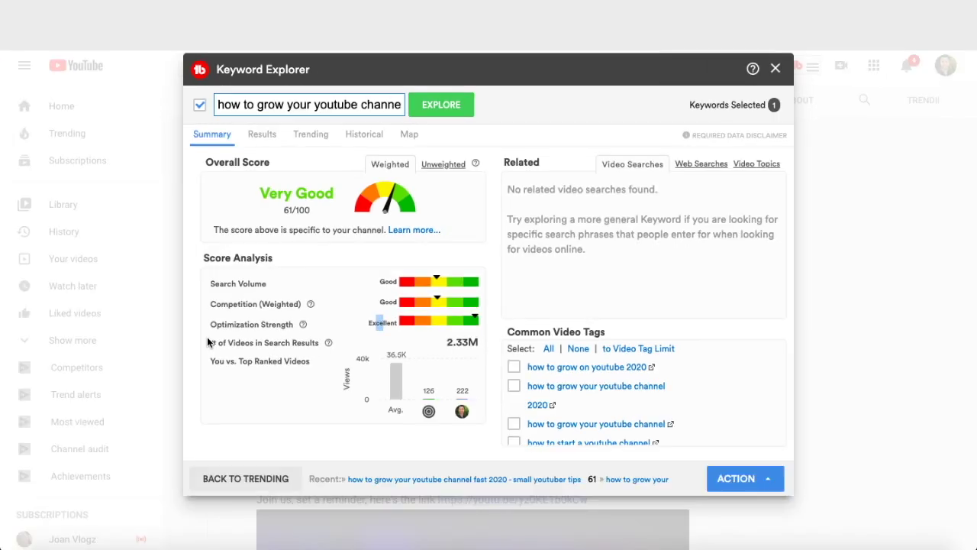
pyautogui.moveTo(168, 379); pyautogui.dragTo(251, 380)
pyautogui.moveTo(282, 342); pyautogui.dragTo(319, 343)
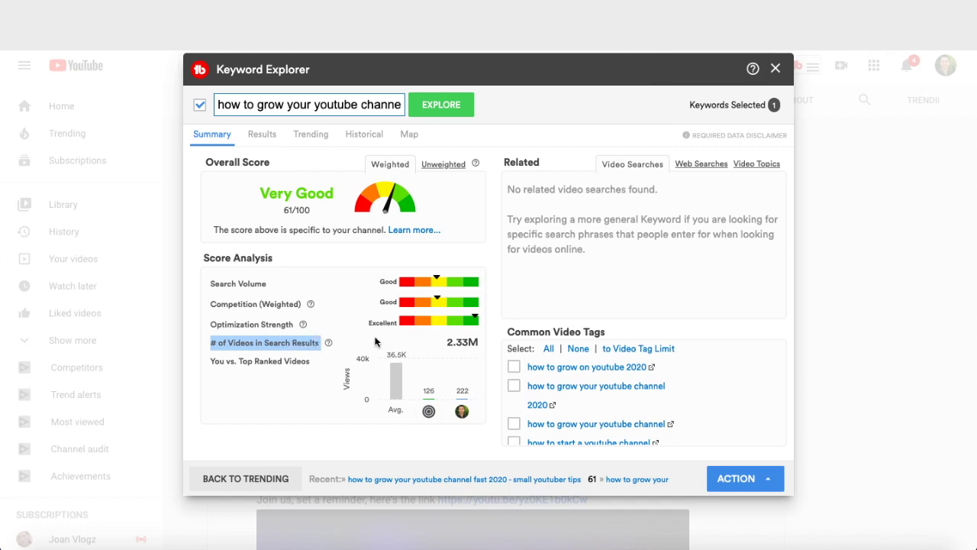
pyautogui.moveTo(437, 344); pyautogui.dragTo(496, 345)
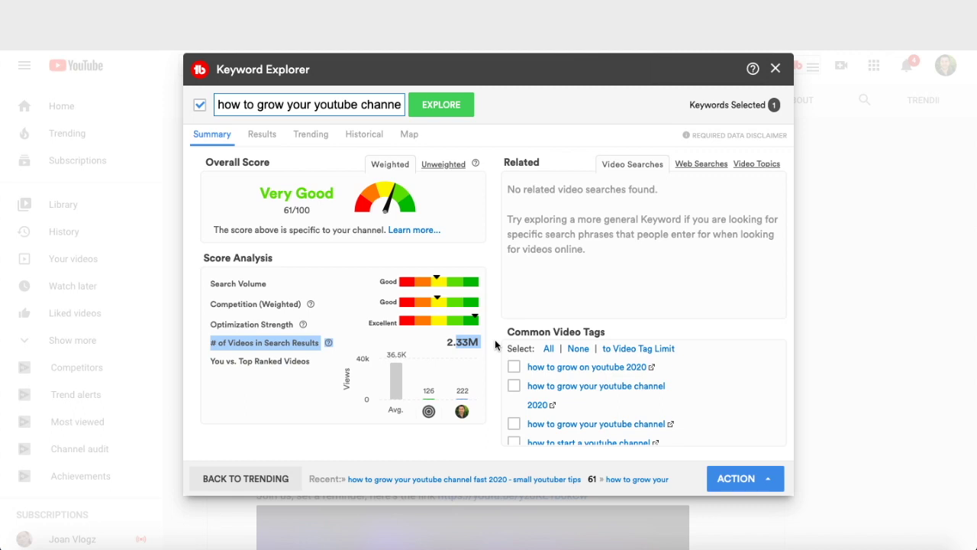
pyautogui.click(496, 345)
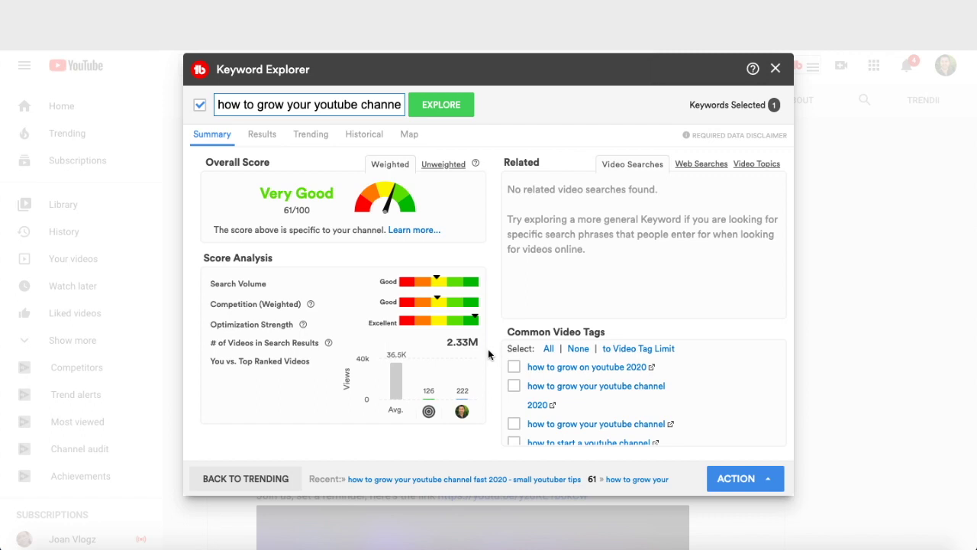
pyautogui.moveTo(485, 345); pyautogui.dragTo(451, 343)
pyautogui.click(450, 343)
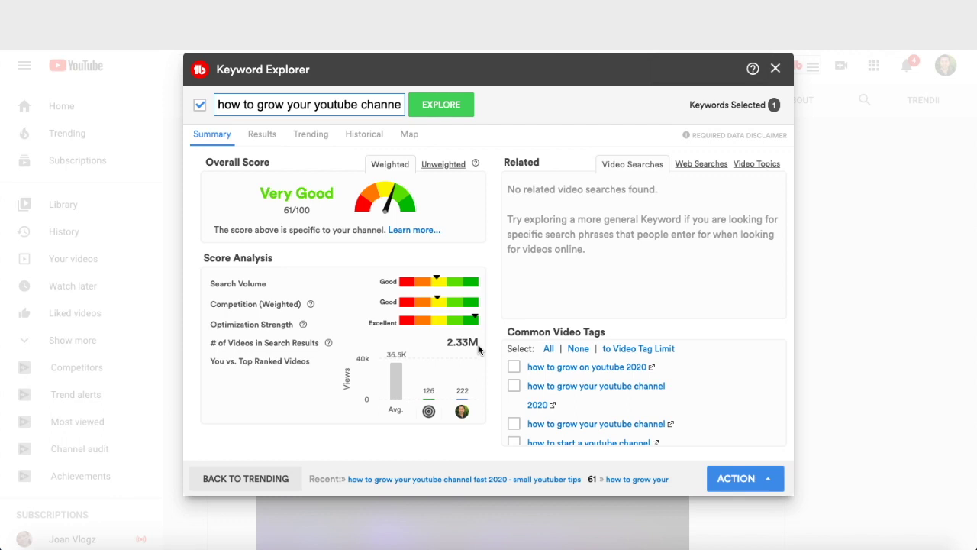
pyautogui.moveTo(429, 420)
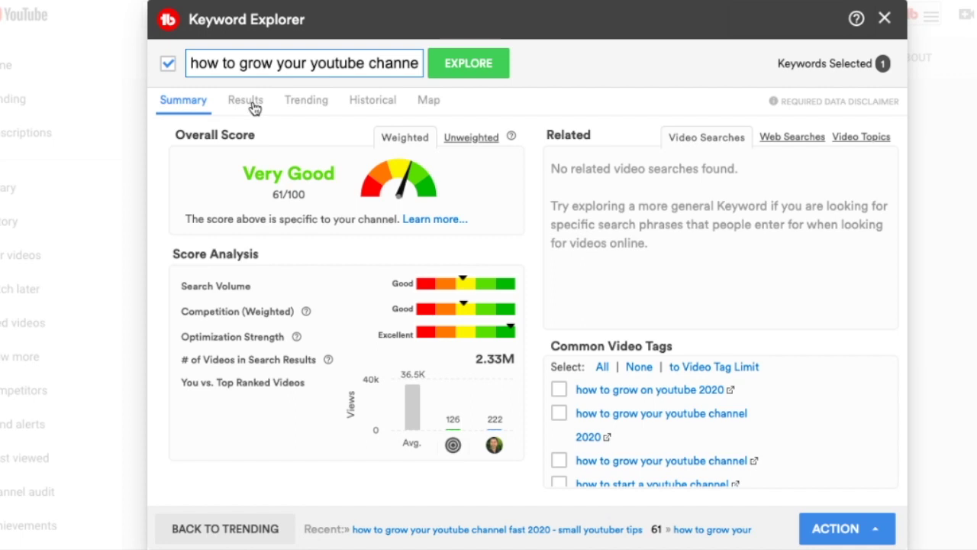
# - Open the search results for the longer title and compare the view counts of the two highest ranked videos
pyautogui.click(253, 106)
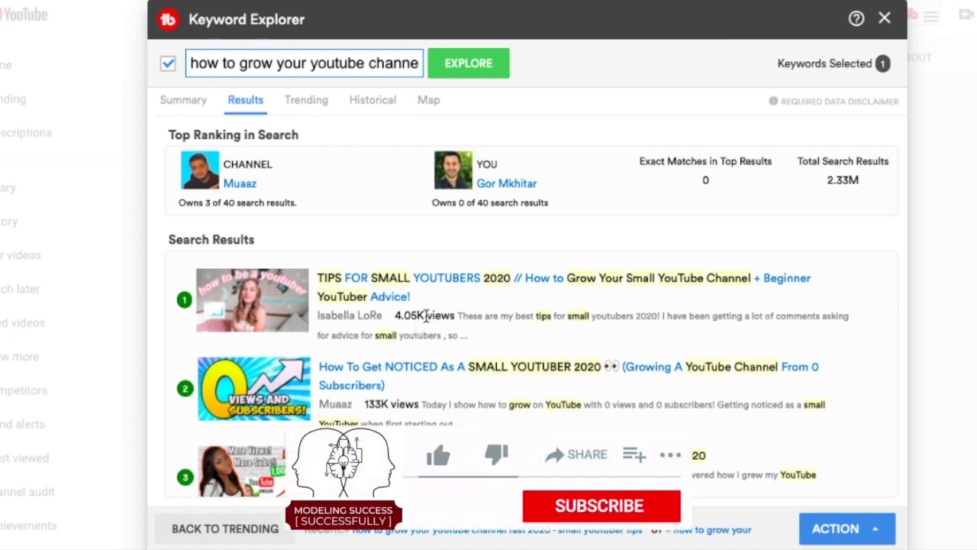
pyautogui.moveTo(426, 316); pyautogui.dragTo(394, 314)
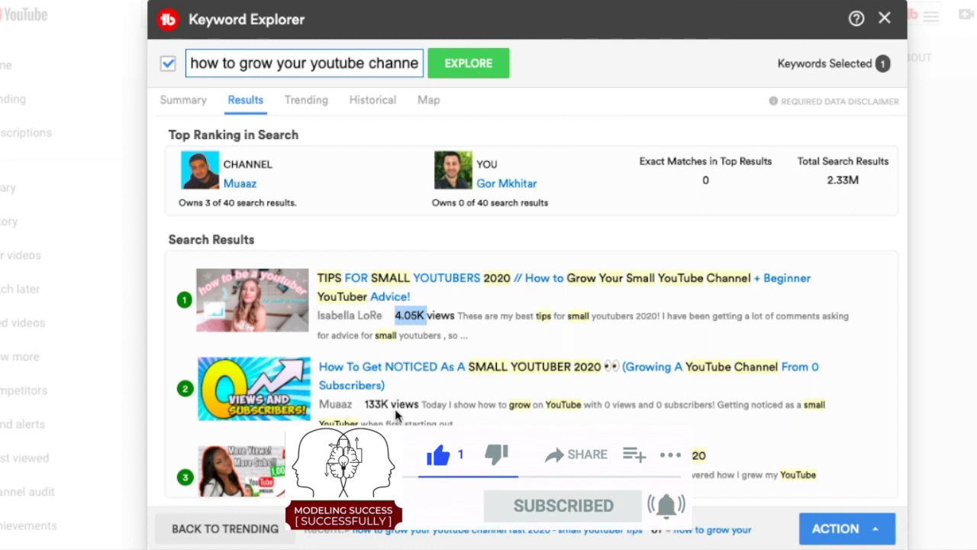
pyautogui.moveTo(391, 408); pyautogui.dragTo(364, 410)
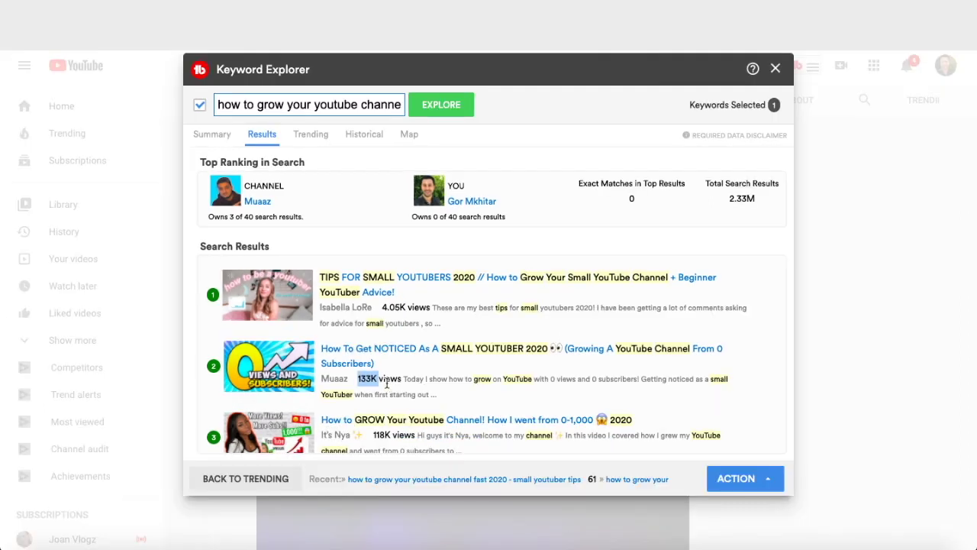
pyautogui.click(377, 105)
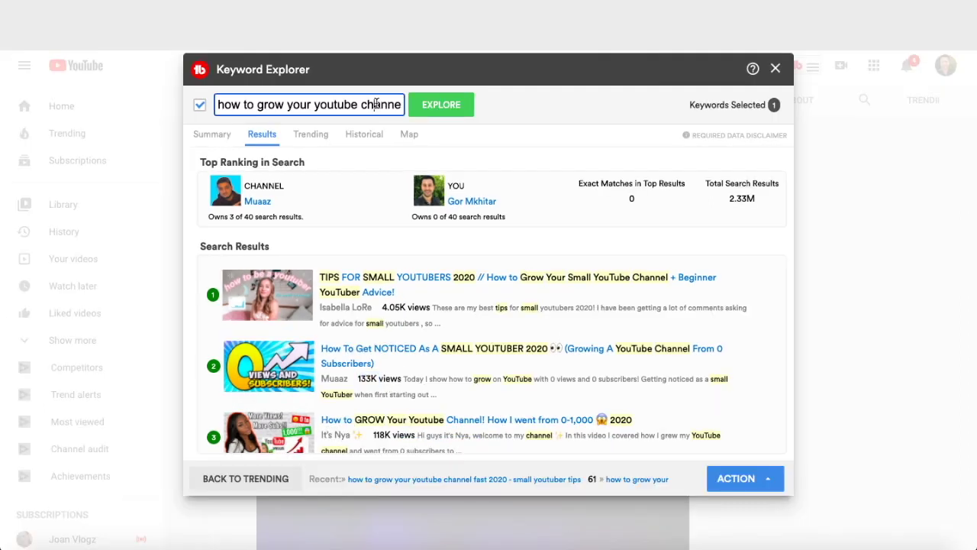
pyautogui.press('End')
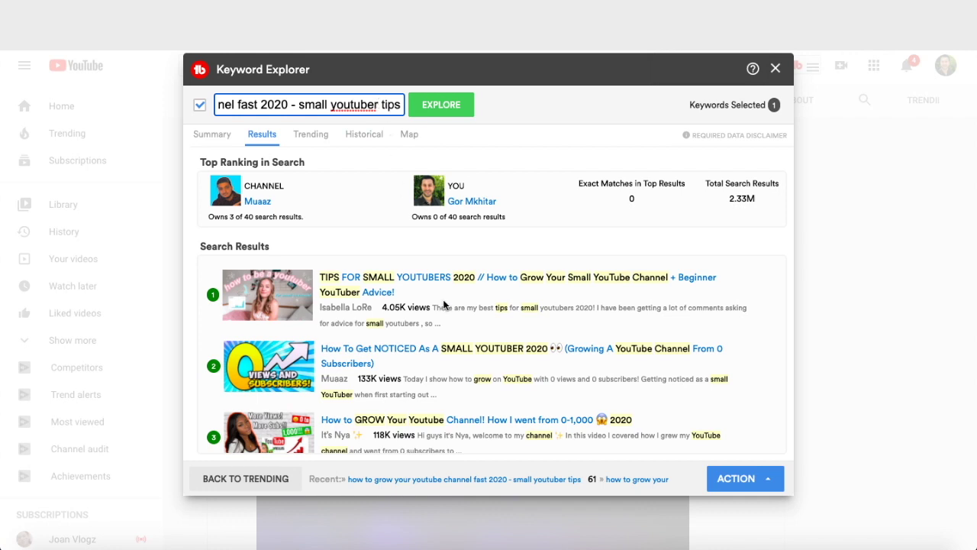
pyautogui.click(408, 309)
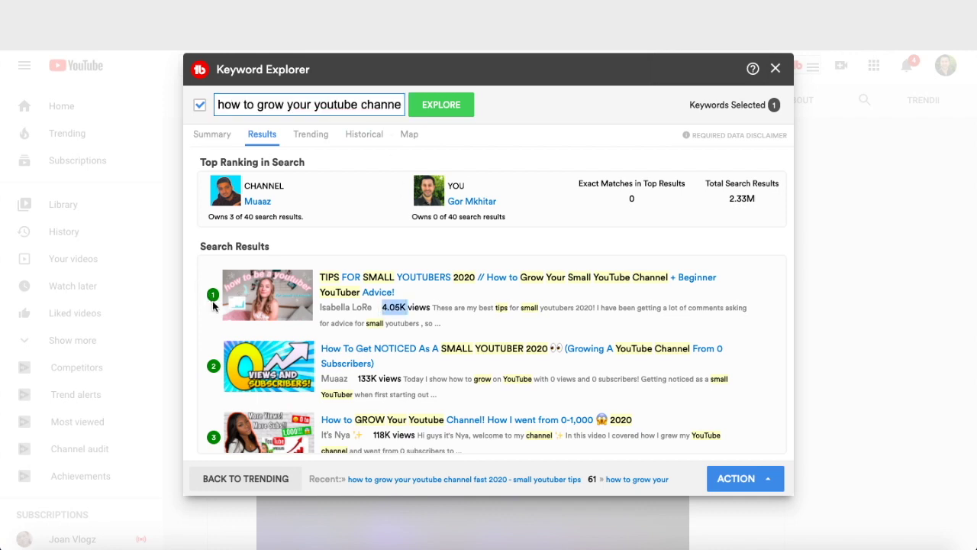
pyautogui.moveTo(380, 379); pyautogui.dragTo(352, 381)
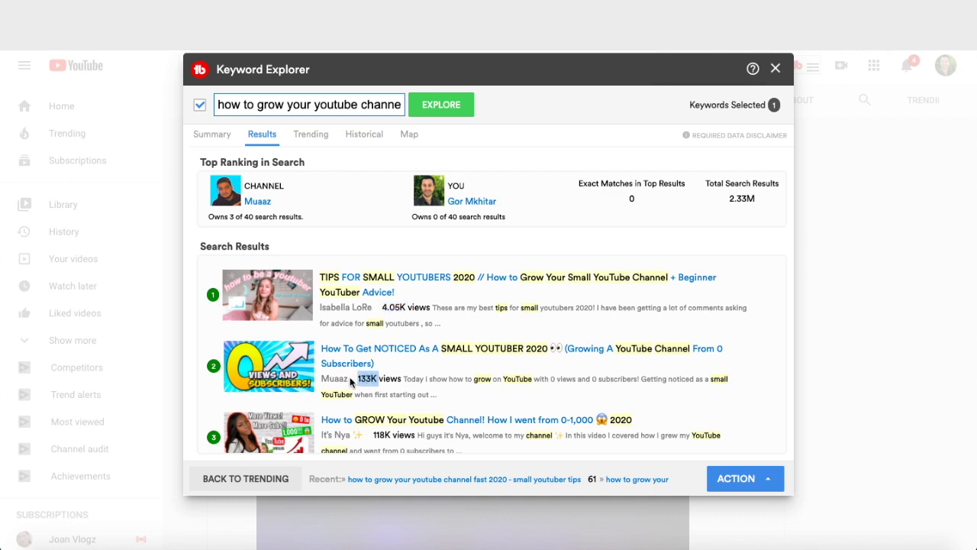